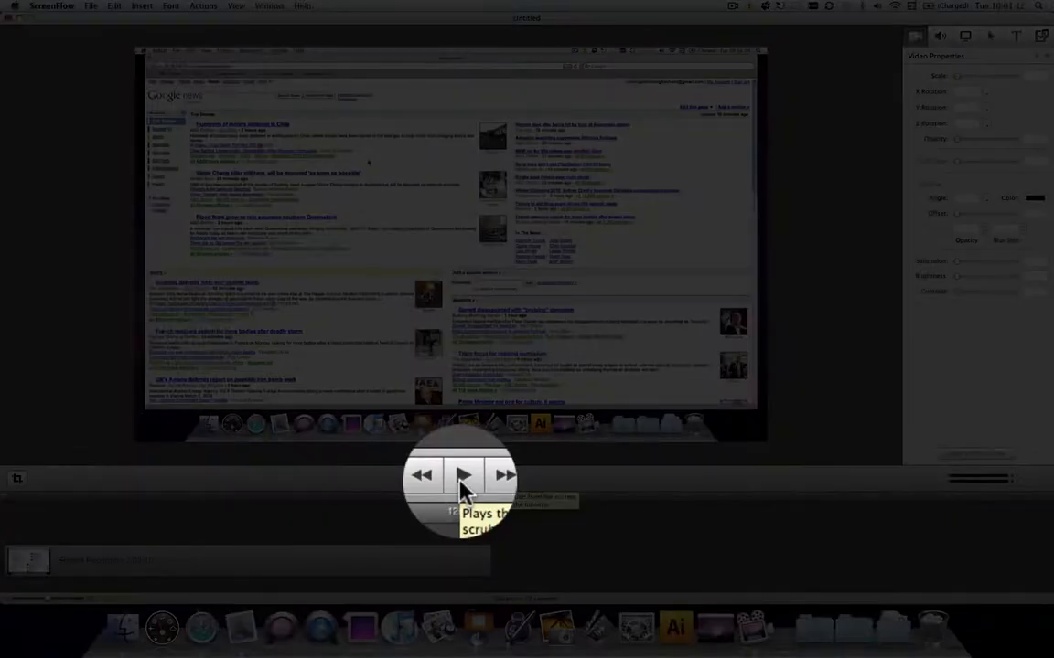
Play the screen recording from the start to review its content
{"action": "left_click", "coordinate": [468, 505]}
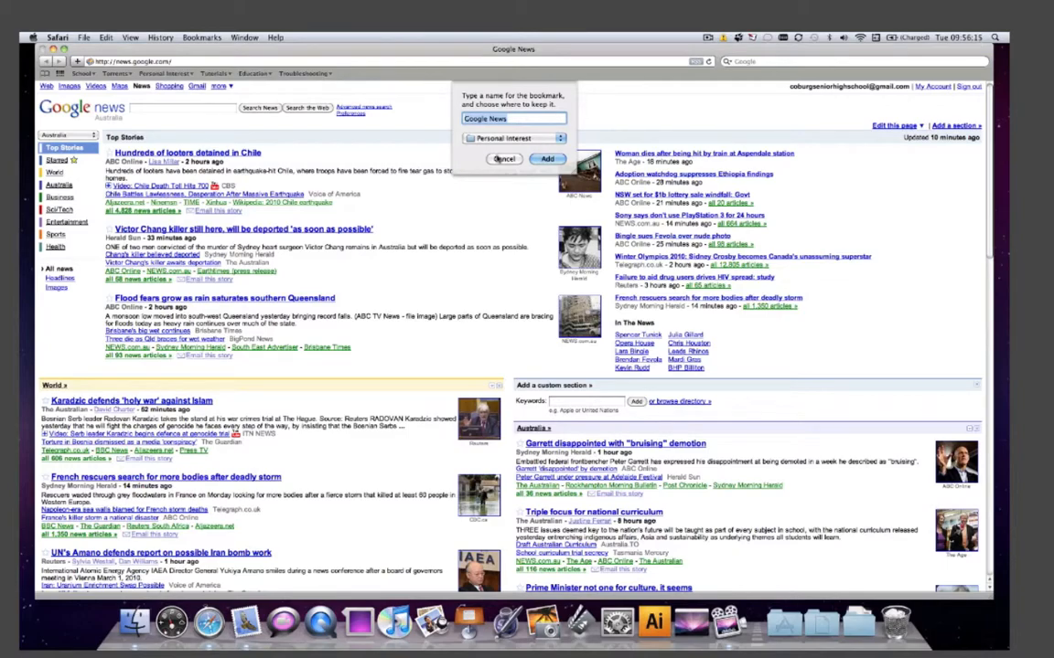
{"action": "left_click", "coordinate": [483, 638]}
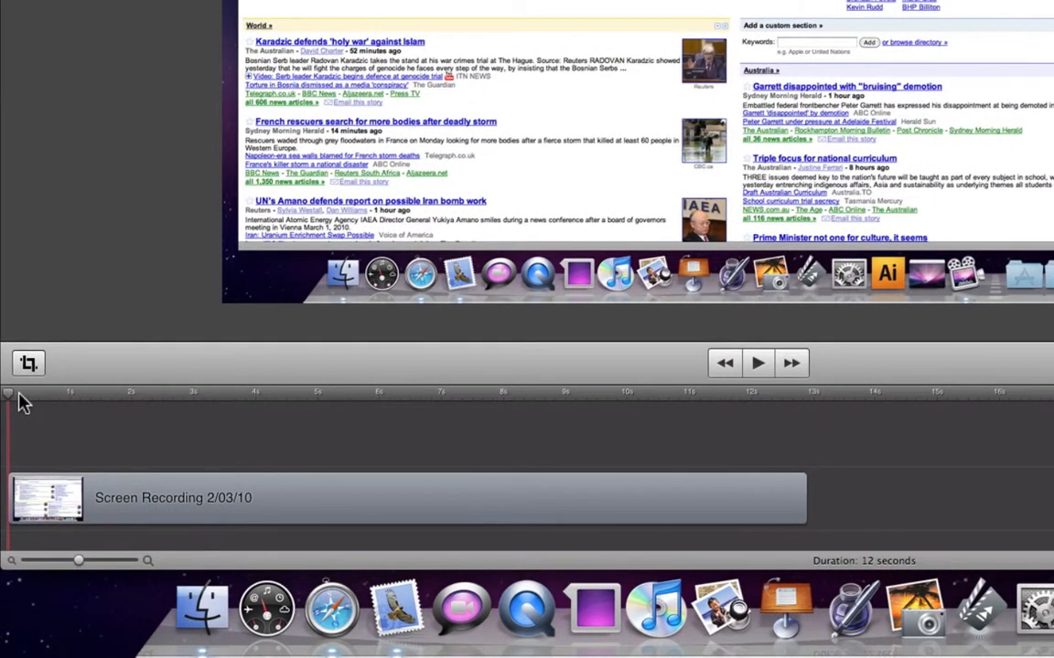
Add a video action to the recording clip just before the 6-second mark that scales the picture up to 209%
{"action": "left_click_drag", "start_coordinate": [7, 391], "coordinate": [250, 395]}
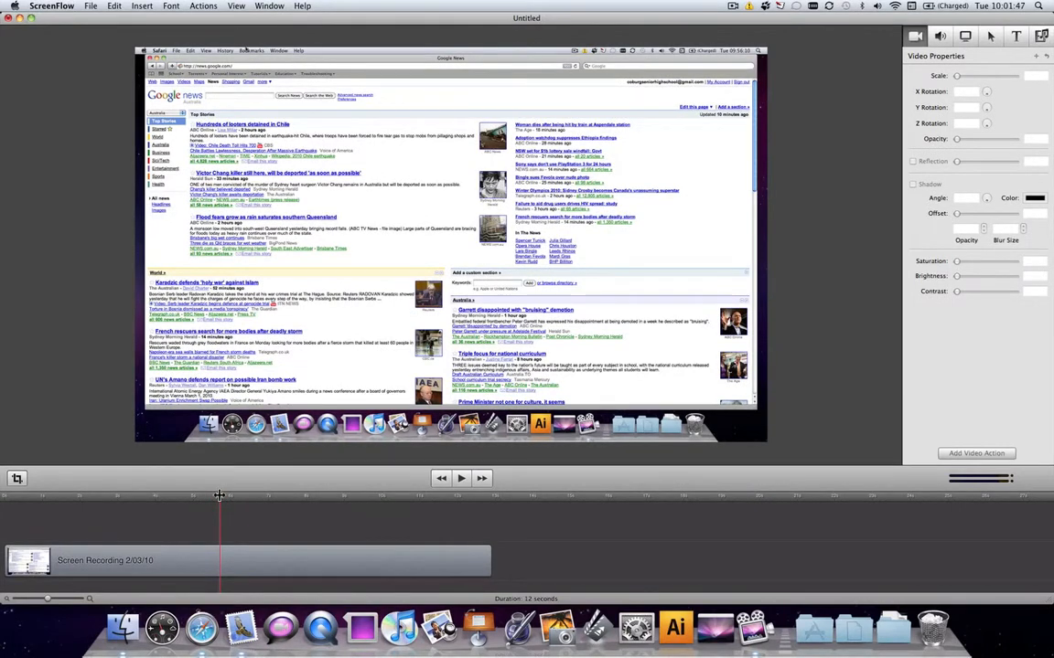
{"action": "left_click", "coordinate": [231, 556]}
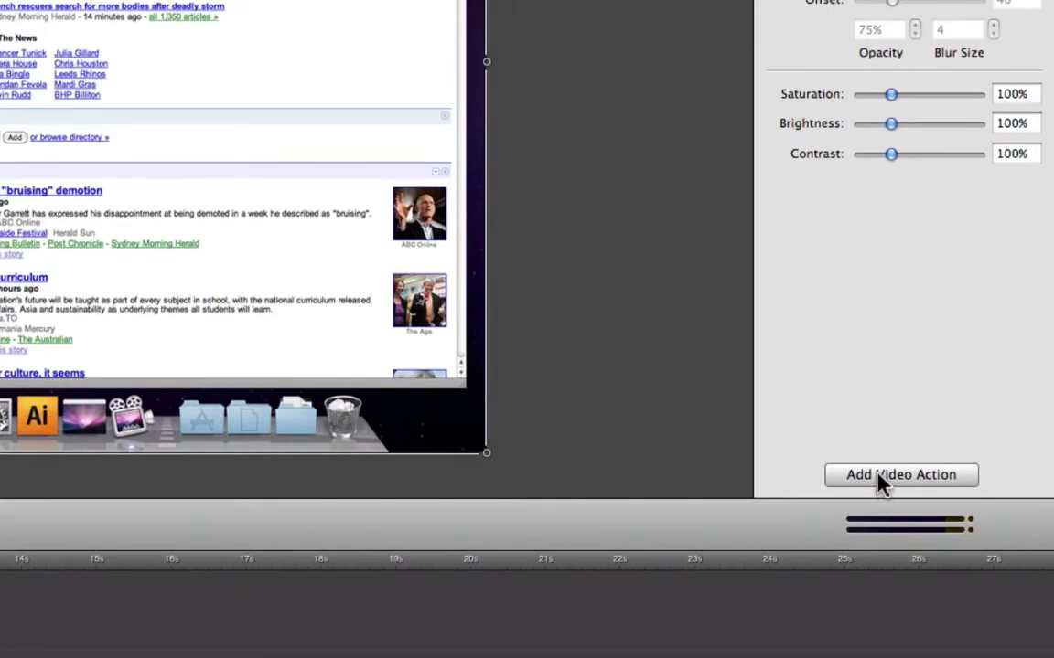
{"action": "left_click", "coordinate": [878, 476]}
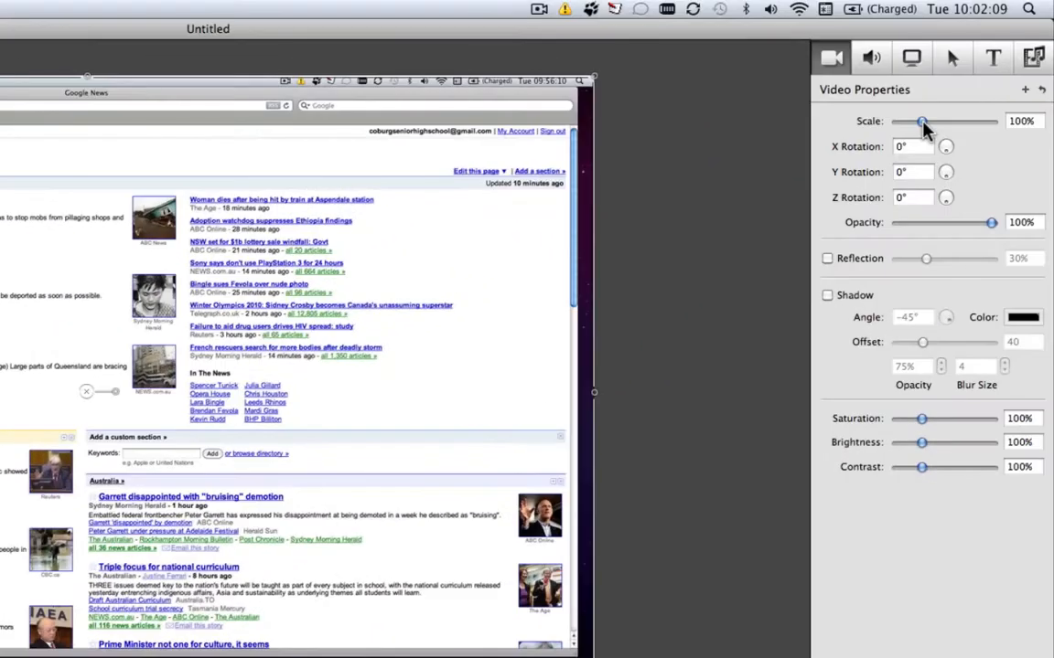
{"action": "left_click_drag", "start_coordinate": [921, 124], "coordinate": [948, 124]}
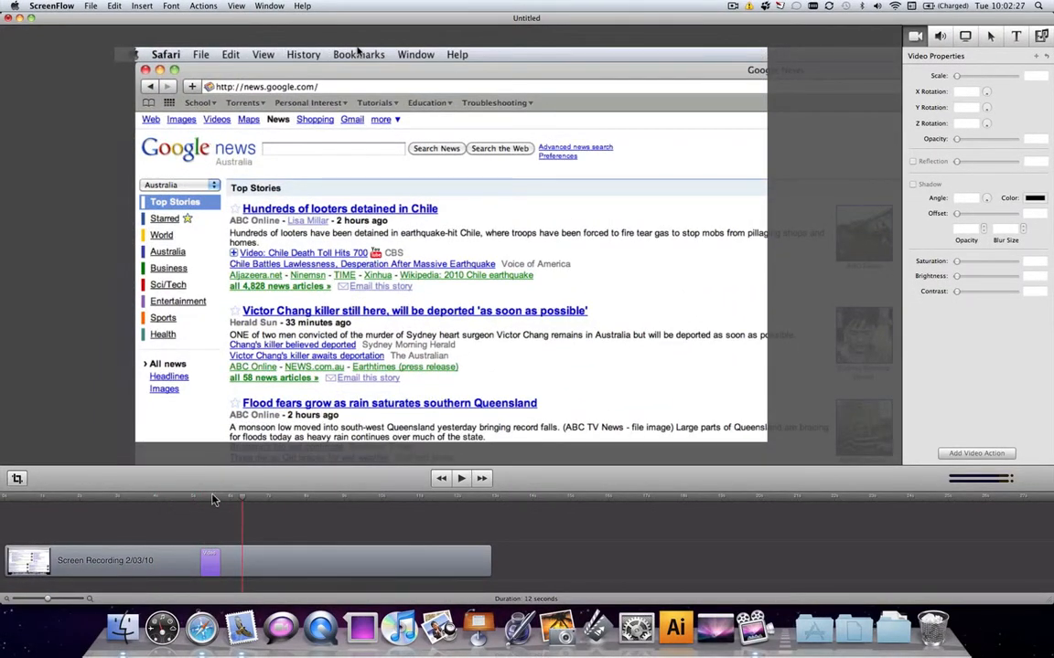
Lengthen the zoom-in video action by moving its start back to about 4.2 s, and play back the slower zoom
{"action": "left_click", "coordinate": [215, 499]}
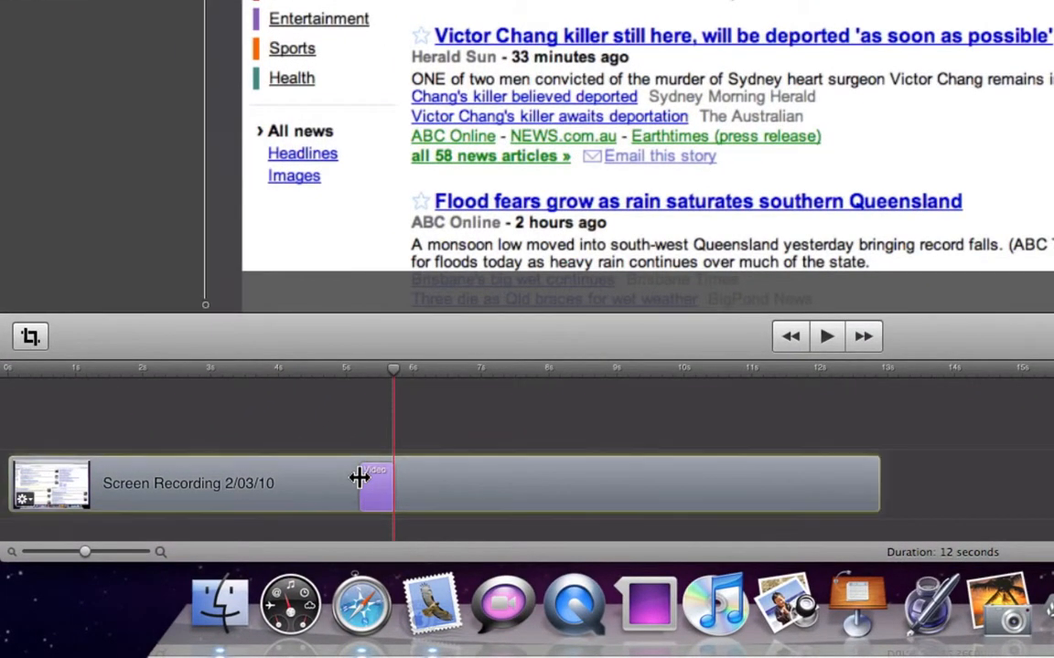
{"action": "left_click", "coordinate": [360, 480]}
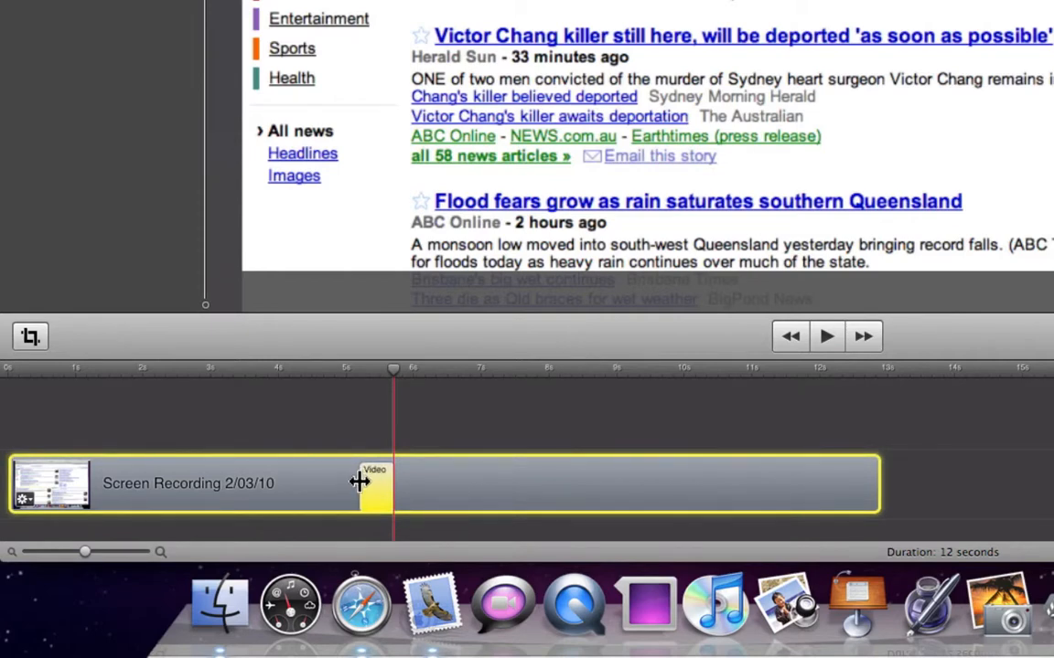
{"action": "left_click_drag", "start_coordinate": [359, 482], "coordinate": [294, 482]}
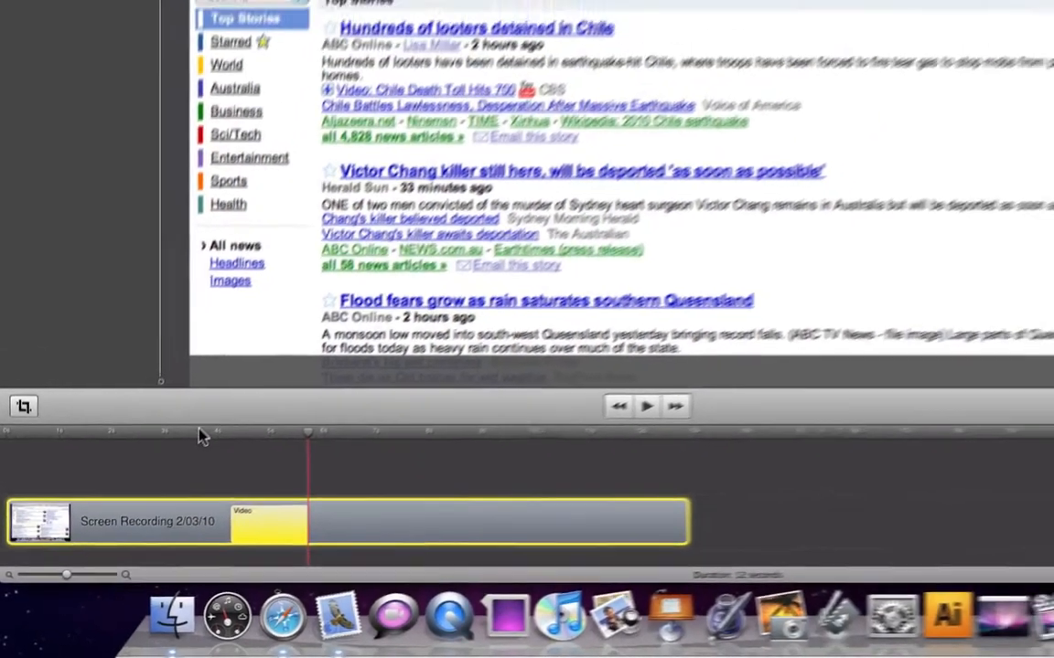
{"action": "left_click", "coordinate": [201, 438]}
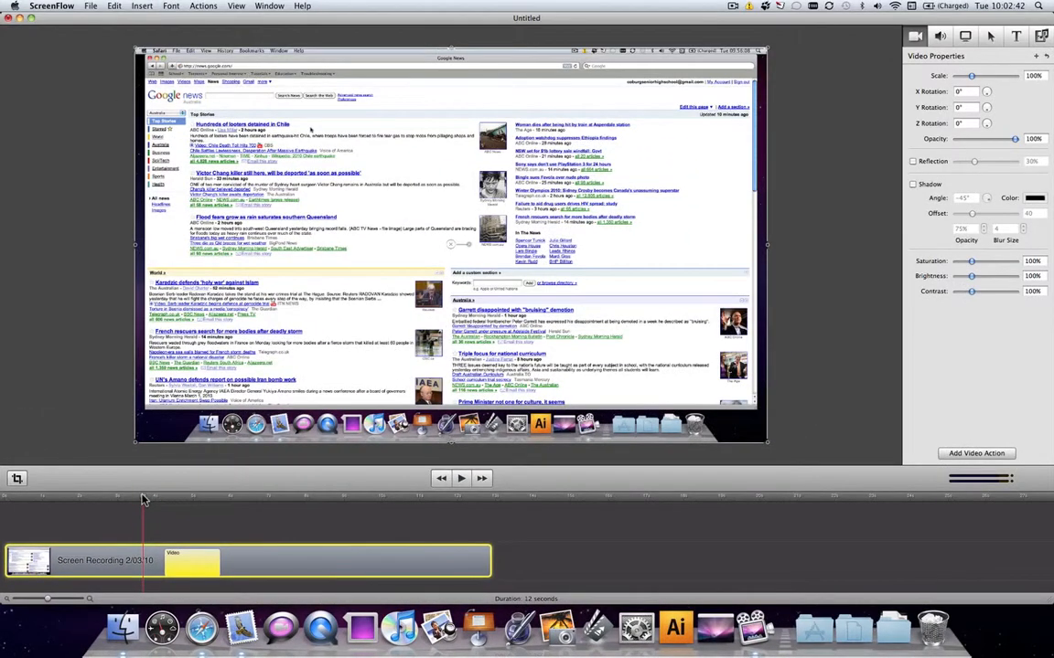
{"action": "key", "text": "space"}
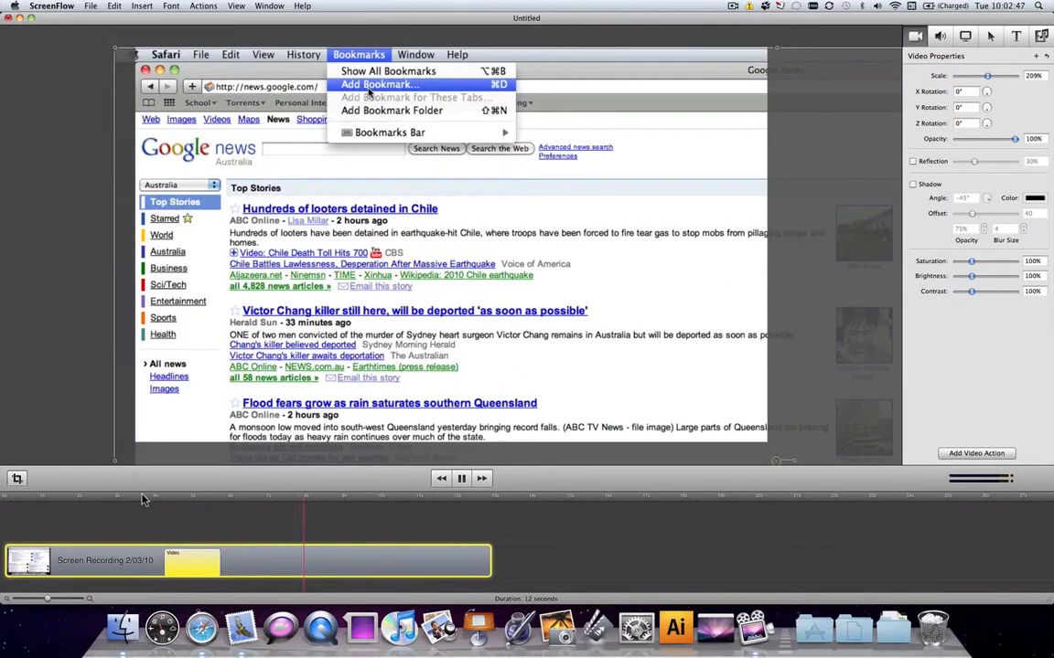
{"action": "key", "text": "space"}
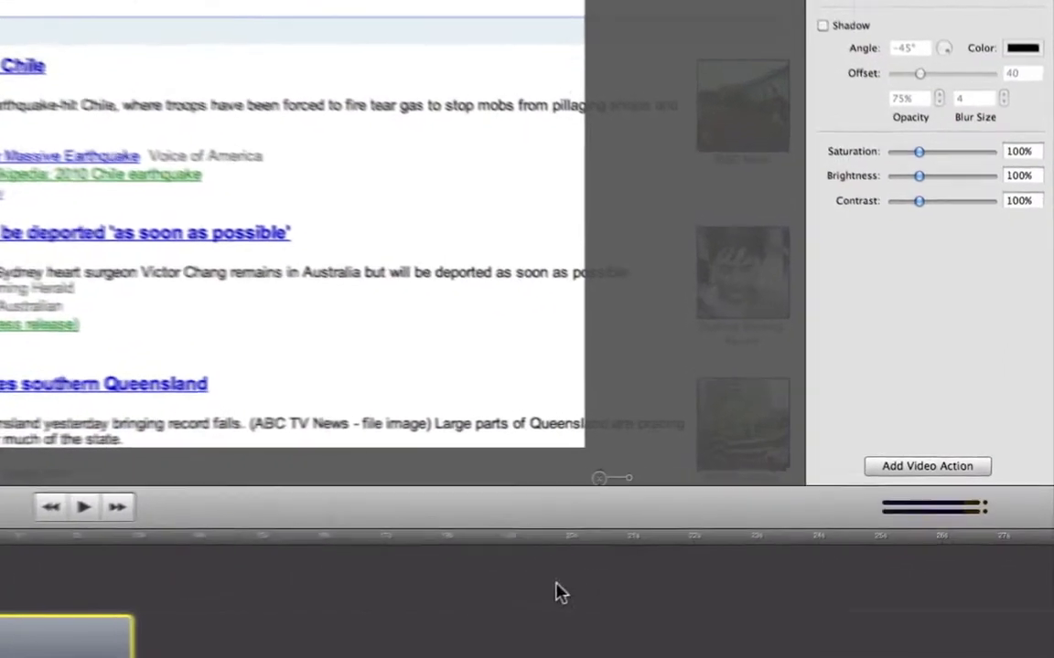
Add a second video action ending at about 8.6 s that scales the picture down to 145%, and preview it
{"action": "left_click", "coordinate": [898, 473]}
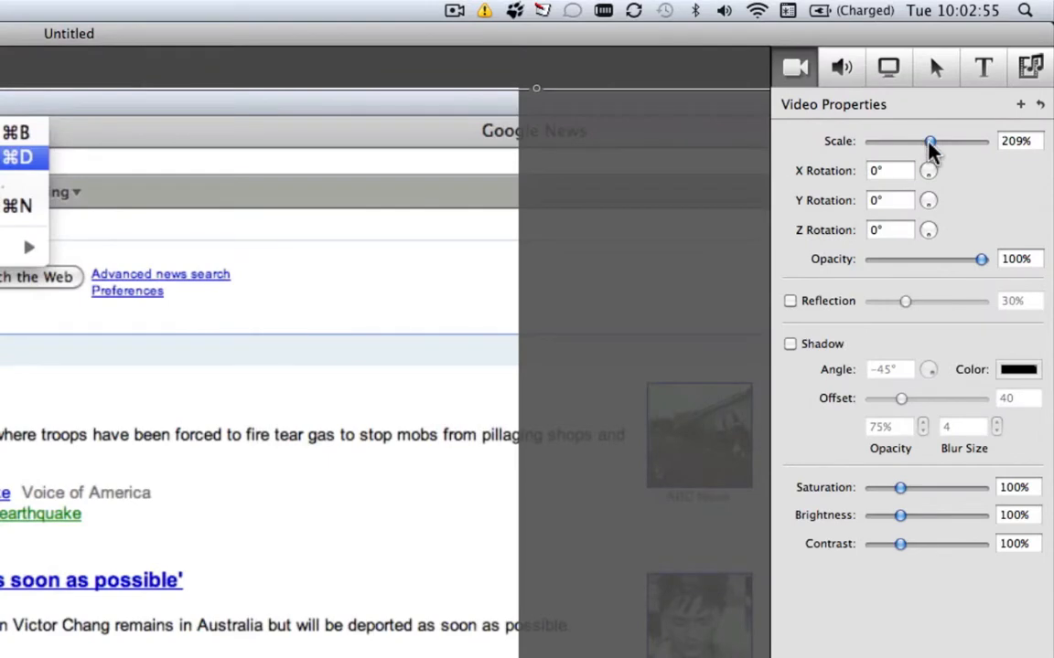
{"action": "left_click_drag", "start_coordinate": [922, 138], "coordinate": [910, 144]}
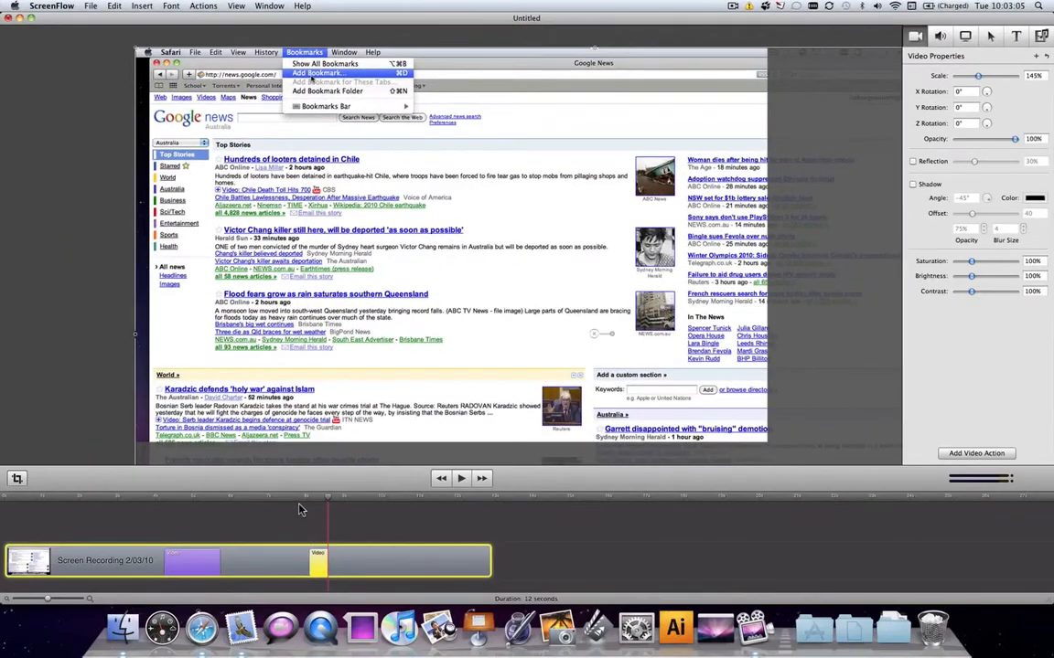
{"action": "key", "text": "space"}
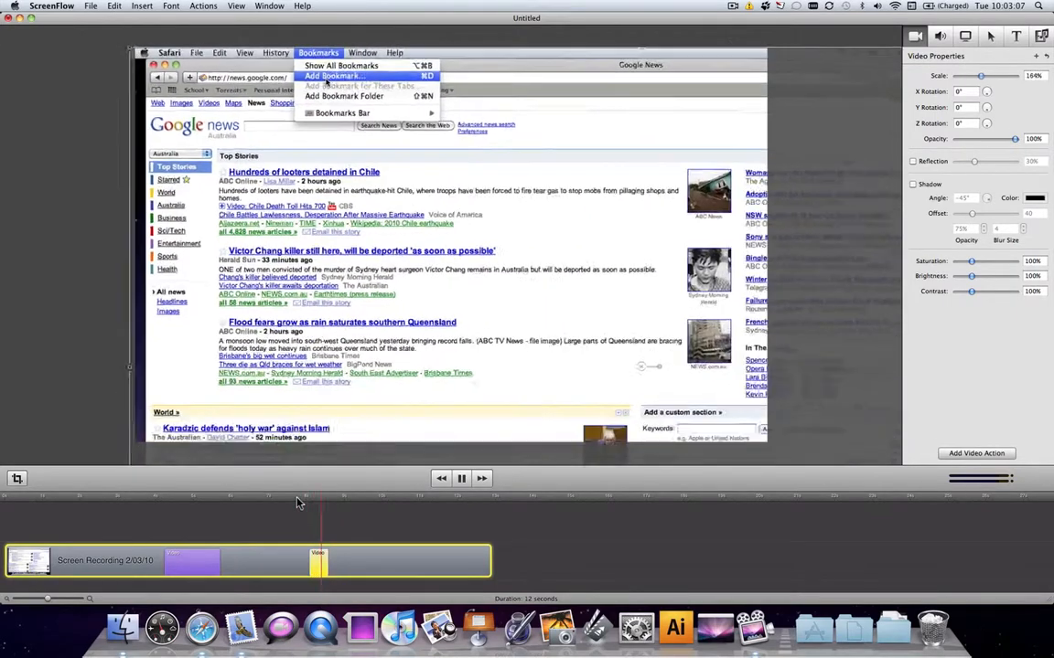
{"action": "key", "text": "space"}
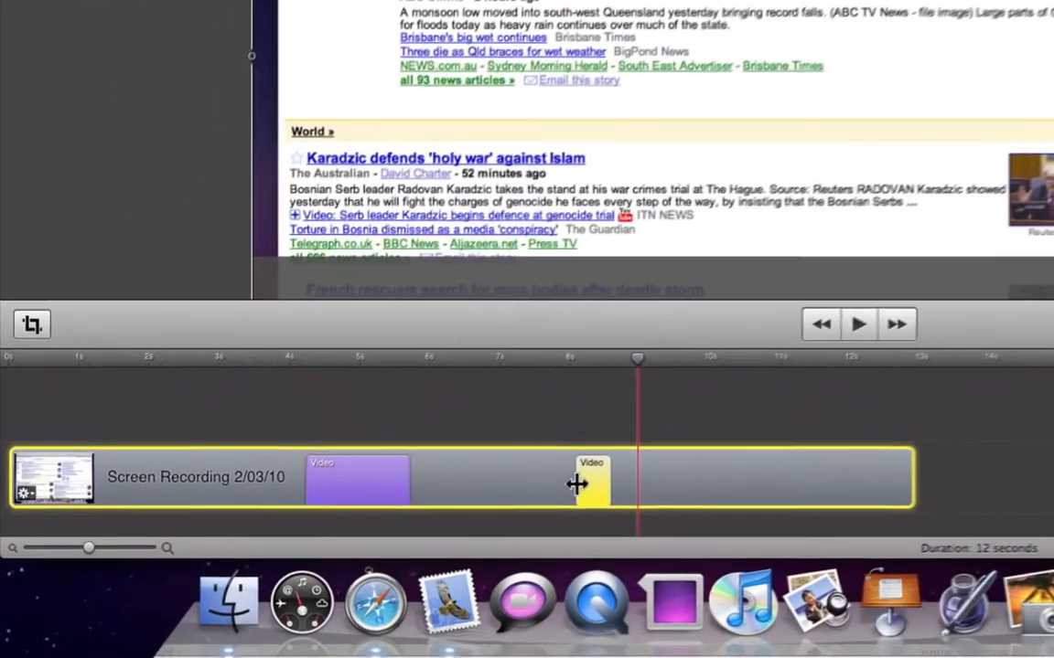
Lengthen the zoom-out video action, shift it to start at about 8.4 s, and play back that part
{"action": "left_click_drag", "start_coordinate": [579, 483], "coordinate": [528, 483]}
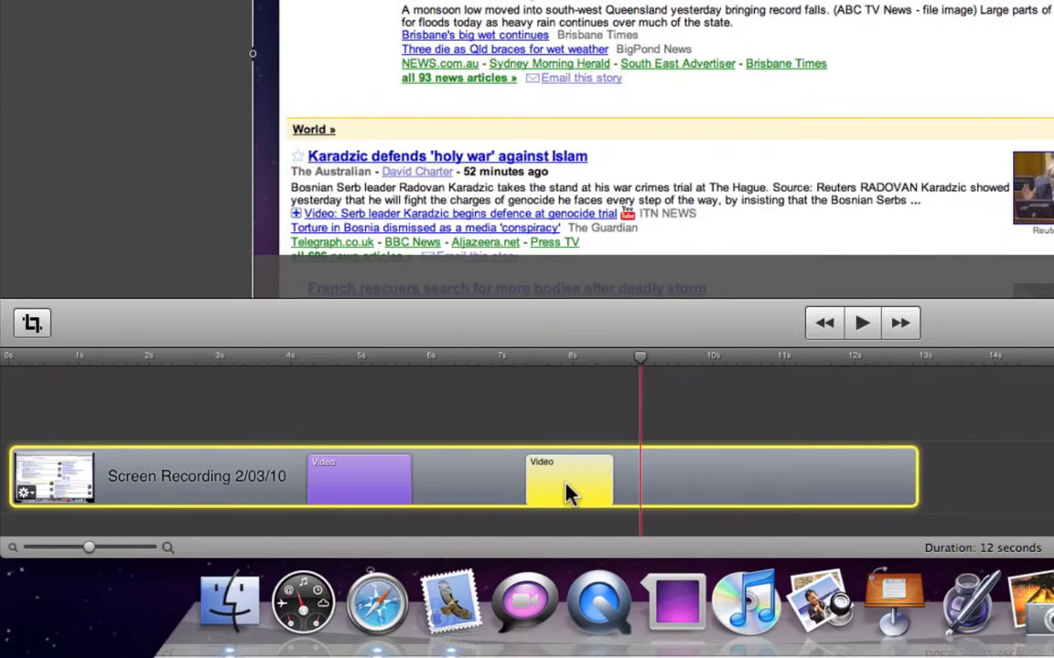
{"action": "left_click_drag", "start_coordinate": [567, 494], "coordinate": [647, 484]}
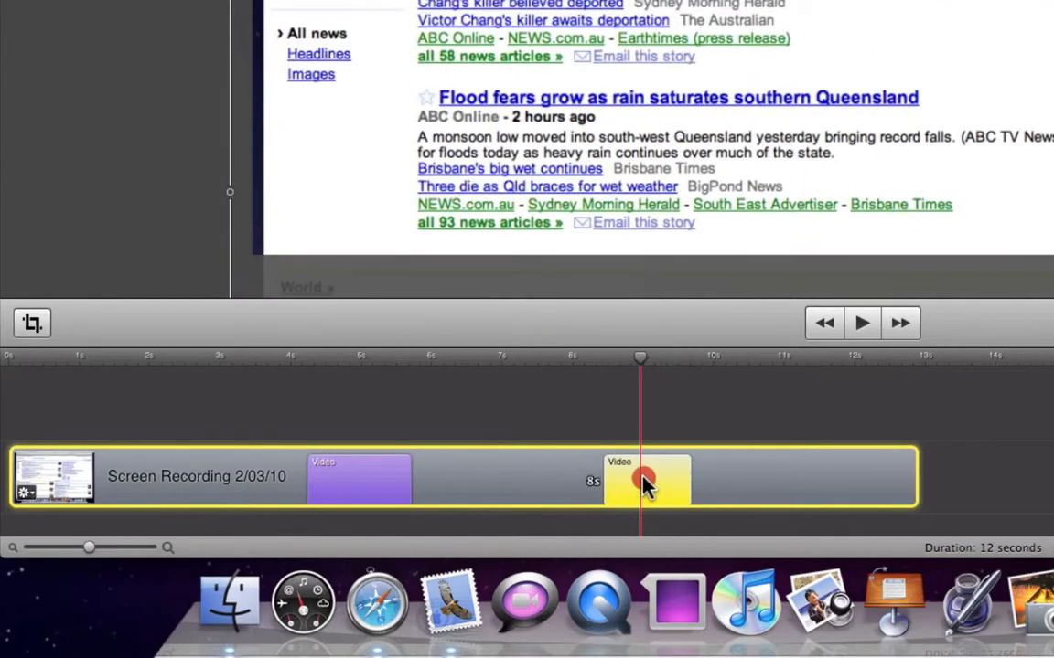
{"action": "left_click", "coordinate": [567, 359]}
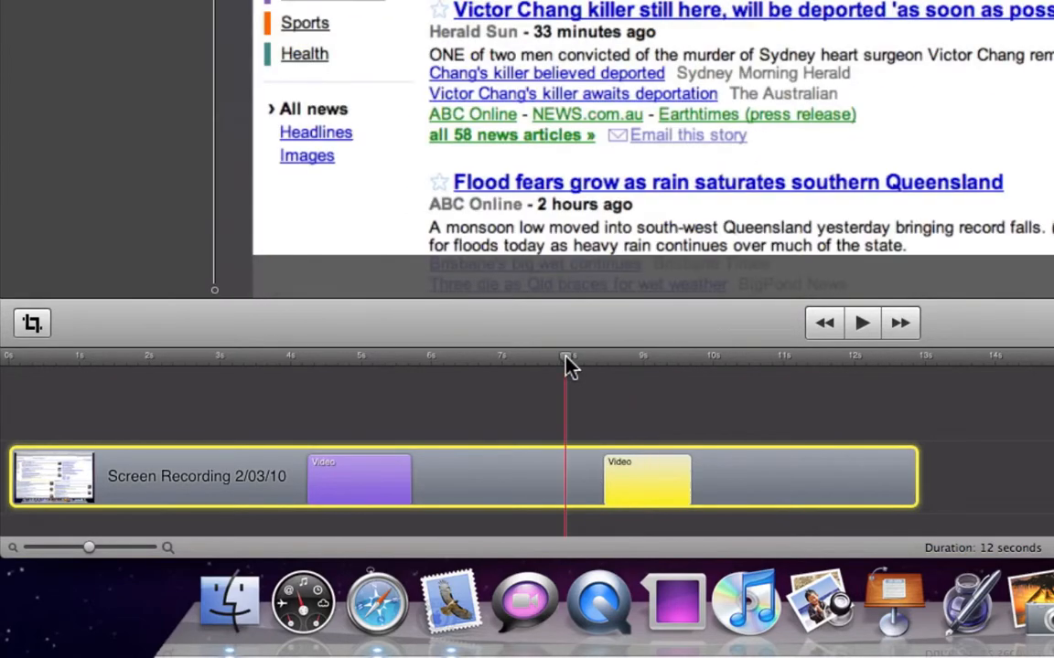
{"action": "key", "text": "space"}
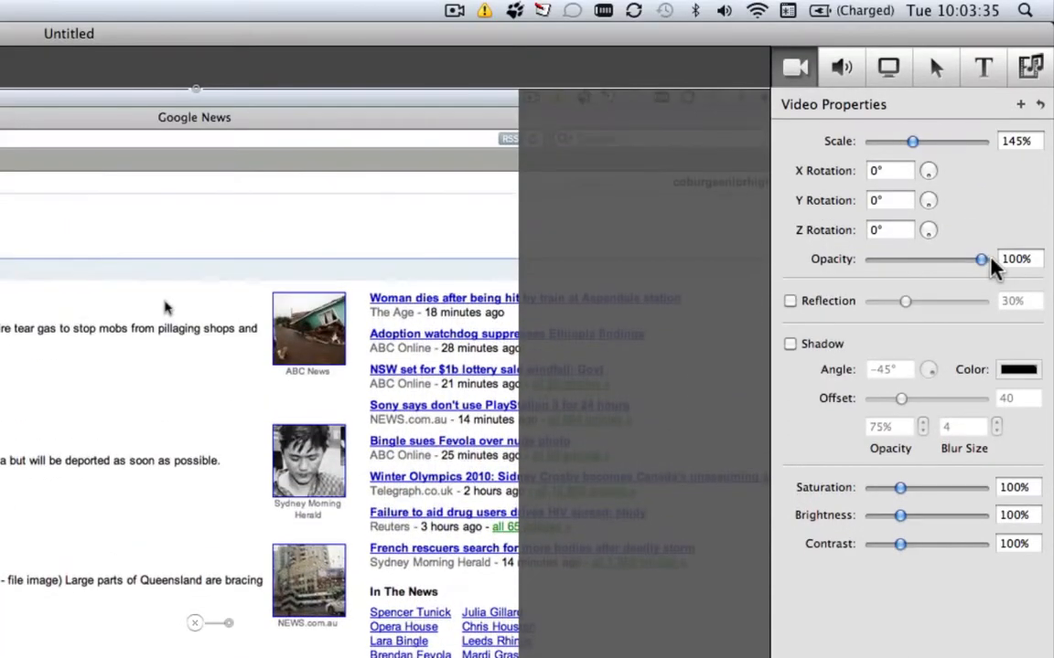
Fade the clip's end to black with minimum opacity, extend the final video action back to about 11 s, and preview the fade
{"action": "left_click_drag", "start_coordinate": [982, 258], "coordinate": [868, 275]}
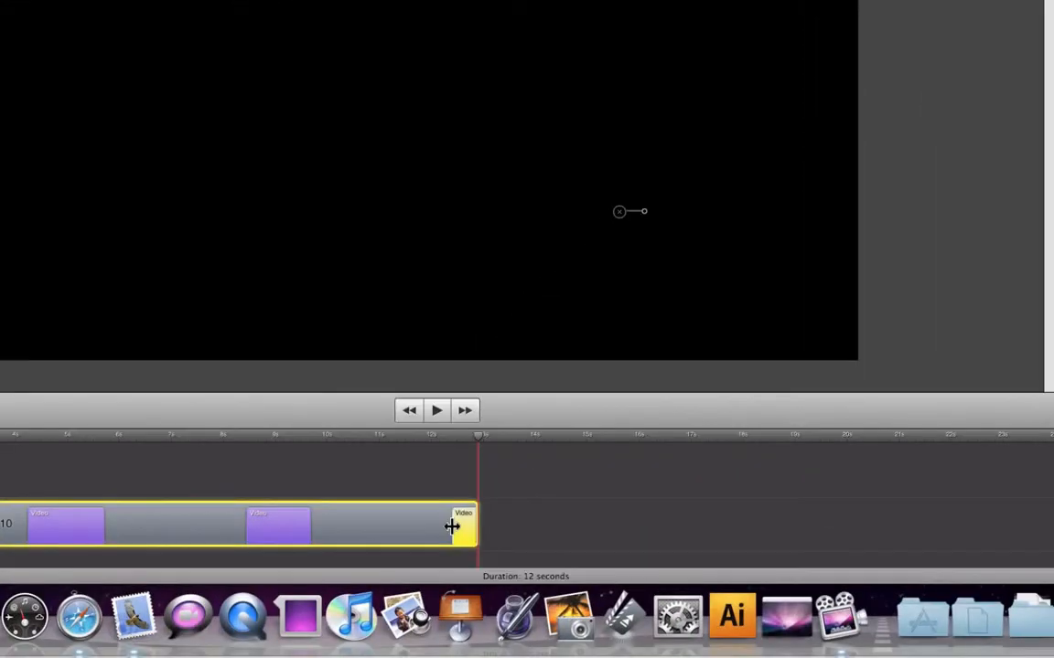
{"action": "left_click_drag", "start_coordinate": [442, 527], "coordinate": [381, 527]}
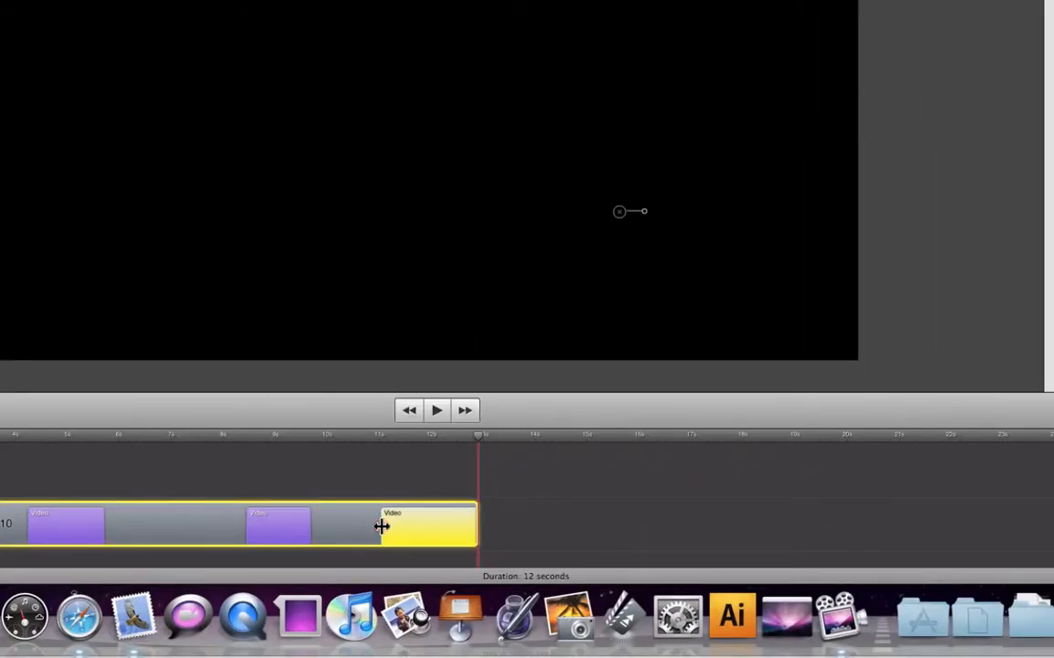
{"action": "left_click", "coordinate": [367, 442]}
{"action": "key", "text": "space"}
{"action": "left_click", "coordinate": [673, 538]}
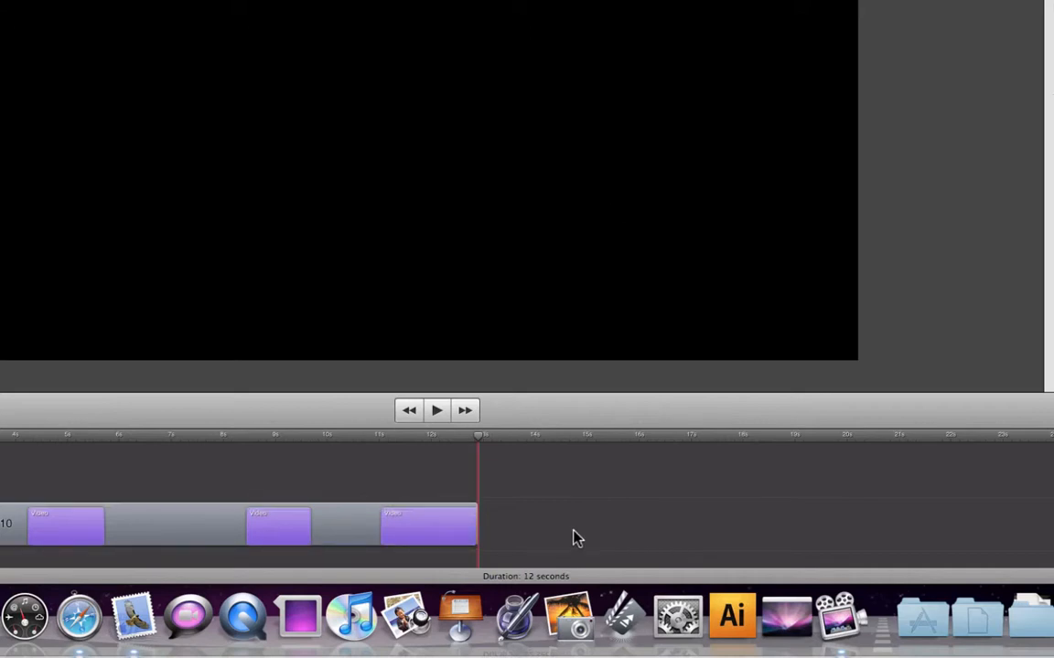
Delete the middle video action around the 9-second mark from the clip
{"action": "left_click", "coordinate": [281, 441]}
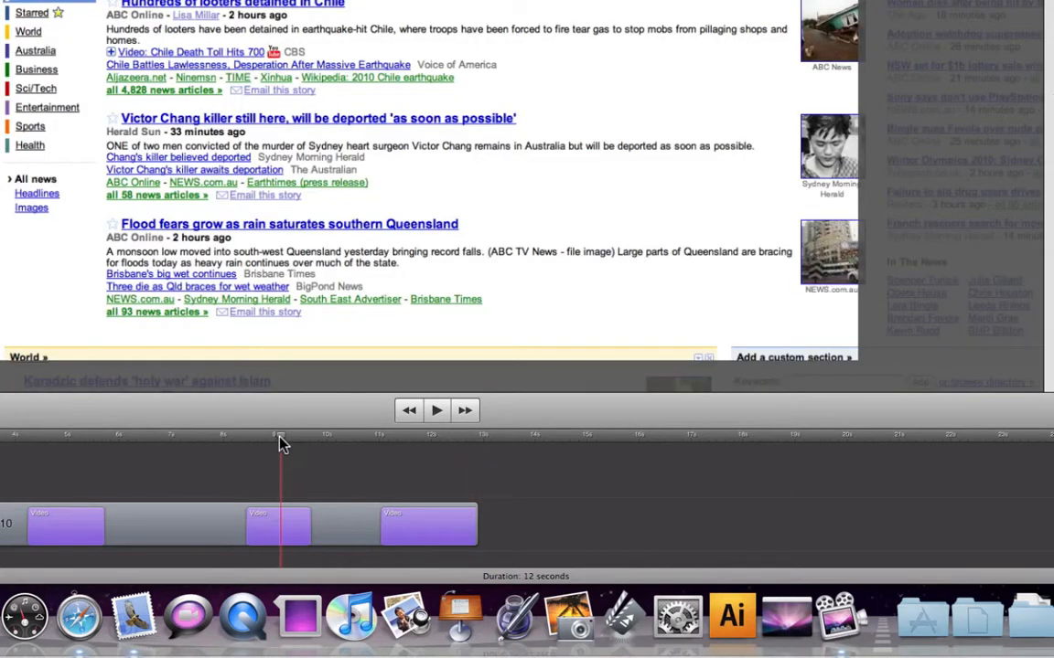
{"action": "left_click", "coordinate": [276, 543]}
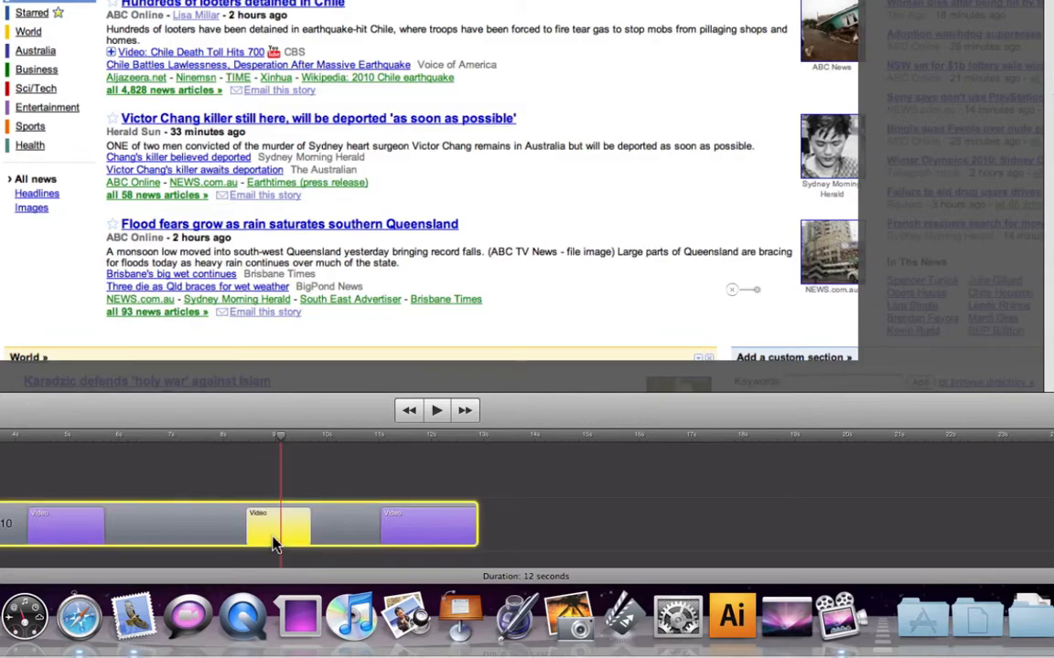
{"action": "key", "text": "Delete"}
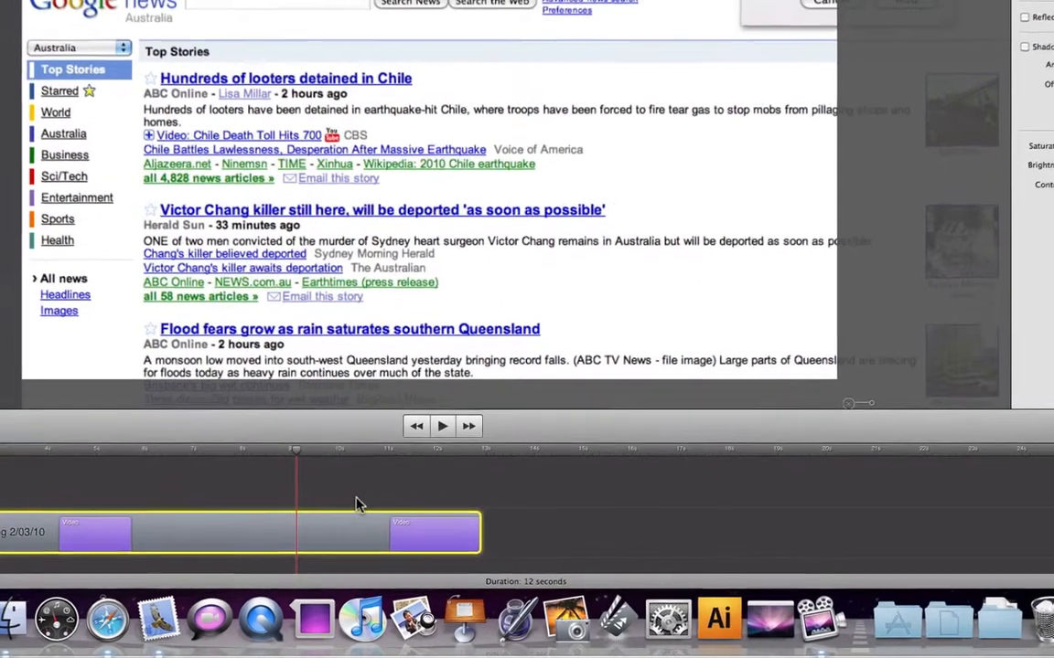
Stretch the black-and-white video action back to about 7 s so it lasts 2 seconds, and preview the colour fading out
{"action": "left_click", "coordinate": [344, 487]}
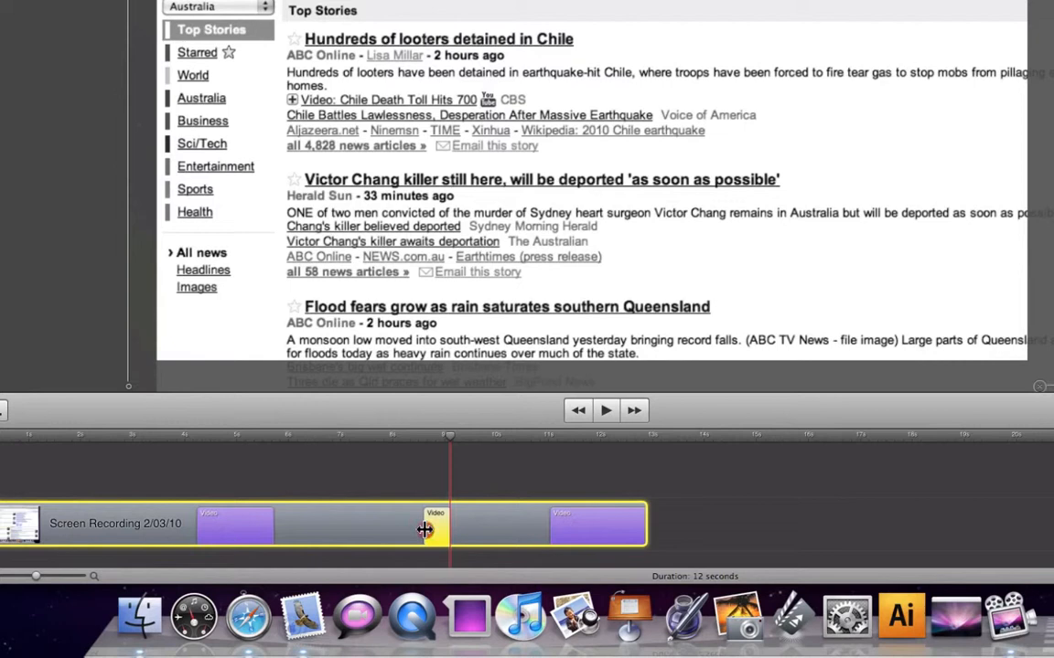
{"action": "left_click_drag", "start_coordinate": [424, 530], "coordinate": [343, 533]}
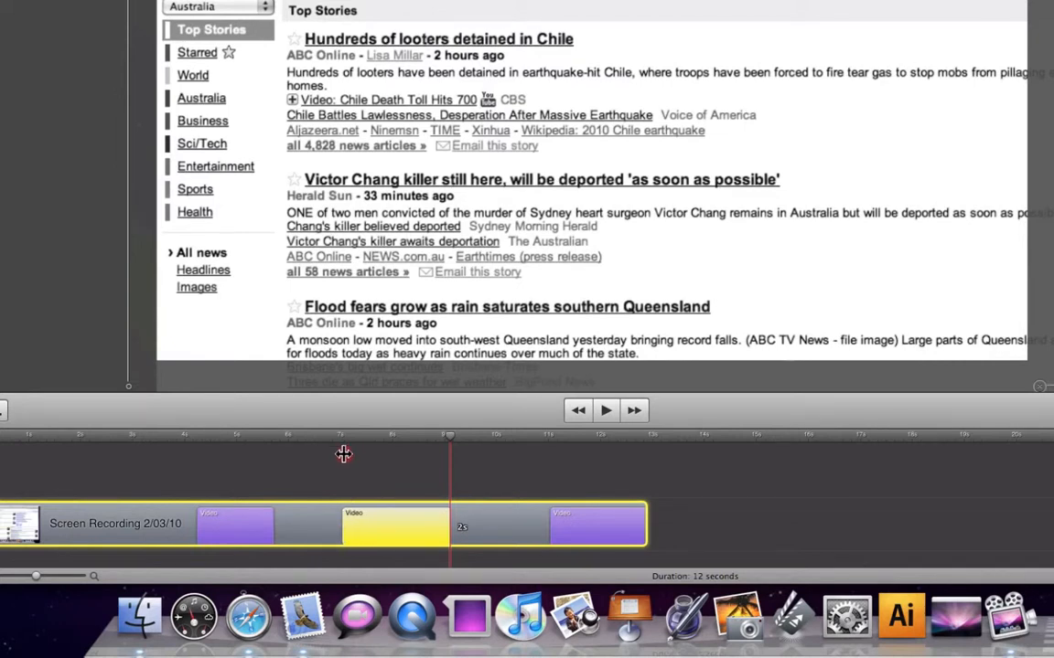
{"action": "left_click", "coordinate": [335, 439]}
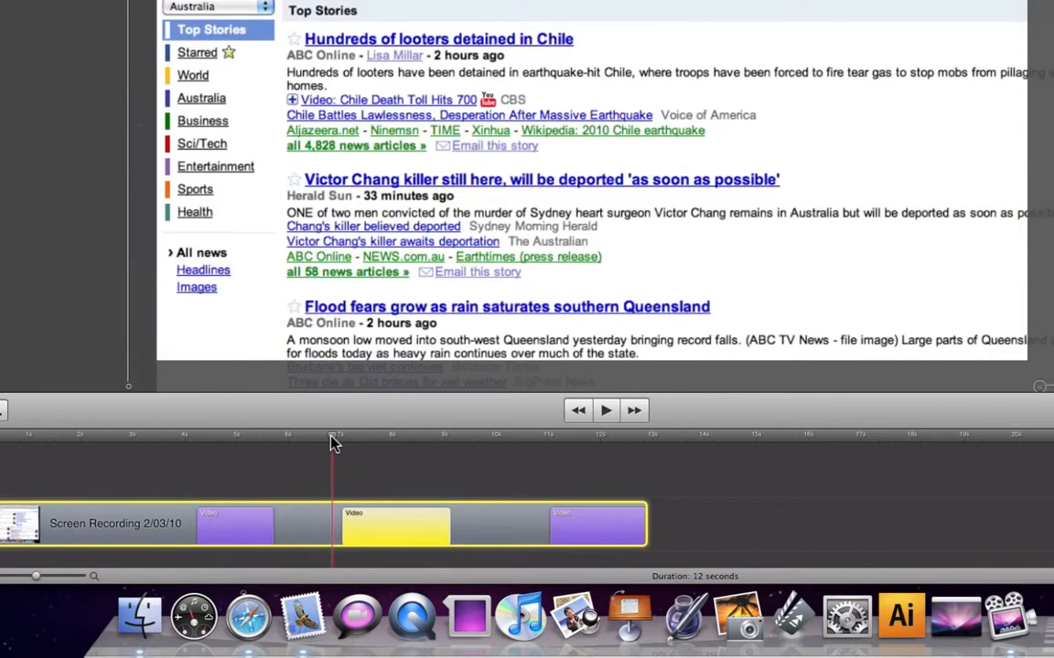
{"action": "key", "text": "space"}
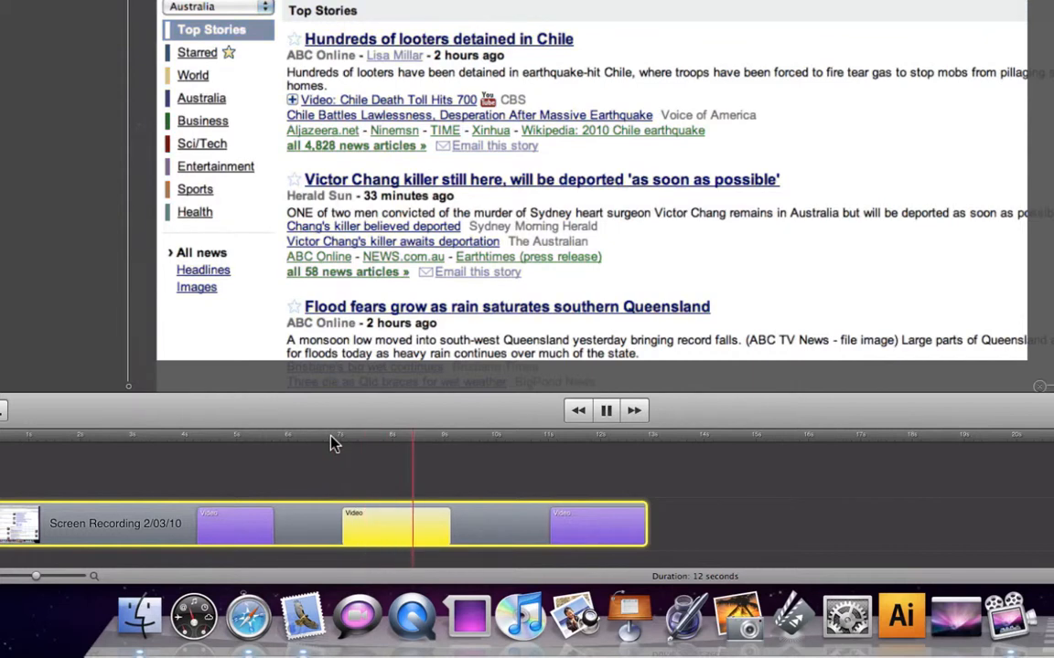
{"action": "key", "text": "space"}
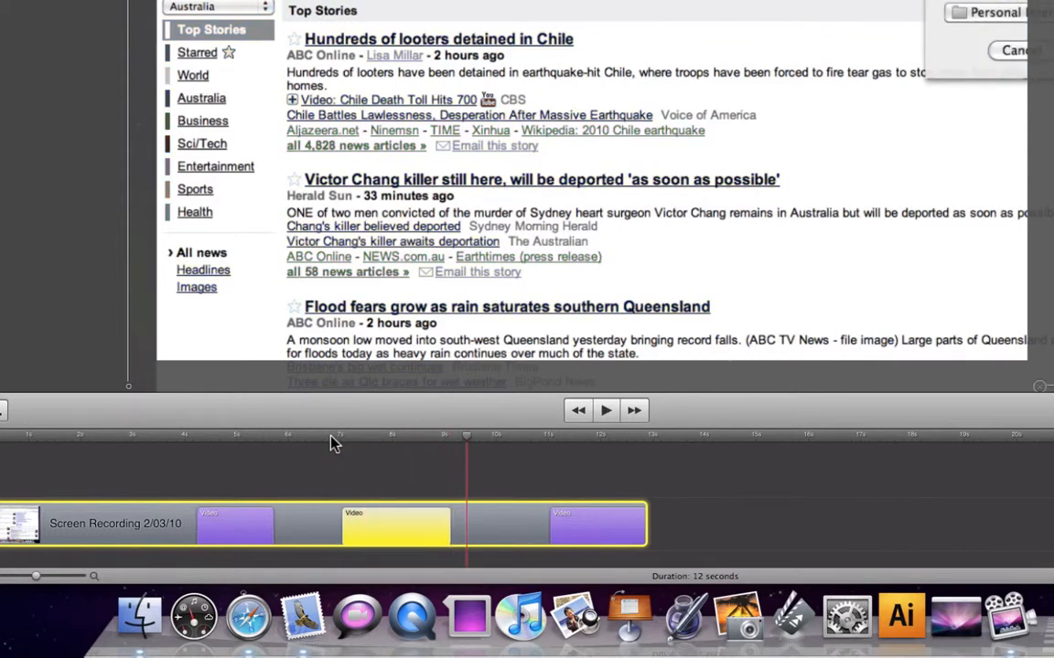